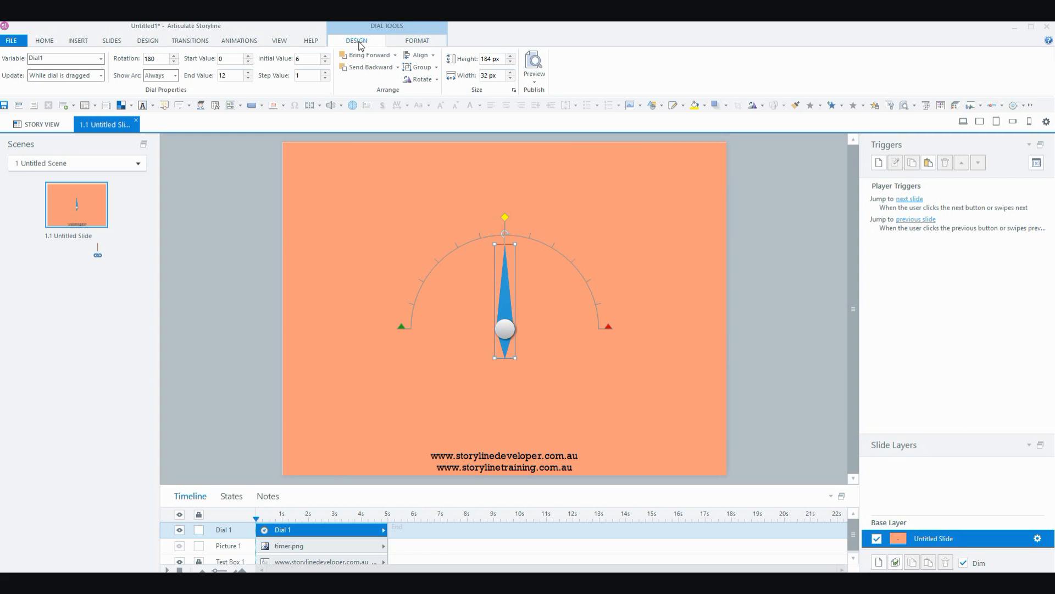
# Apply the dark orange pointer style to the dial and fill the pointer with a dark radial gradient variation.
pyautogui.click(435, 44)
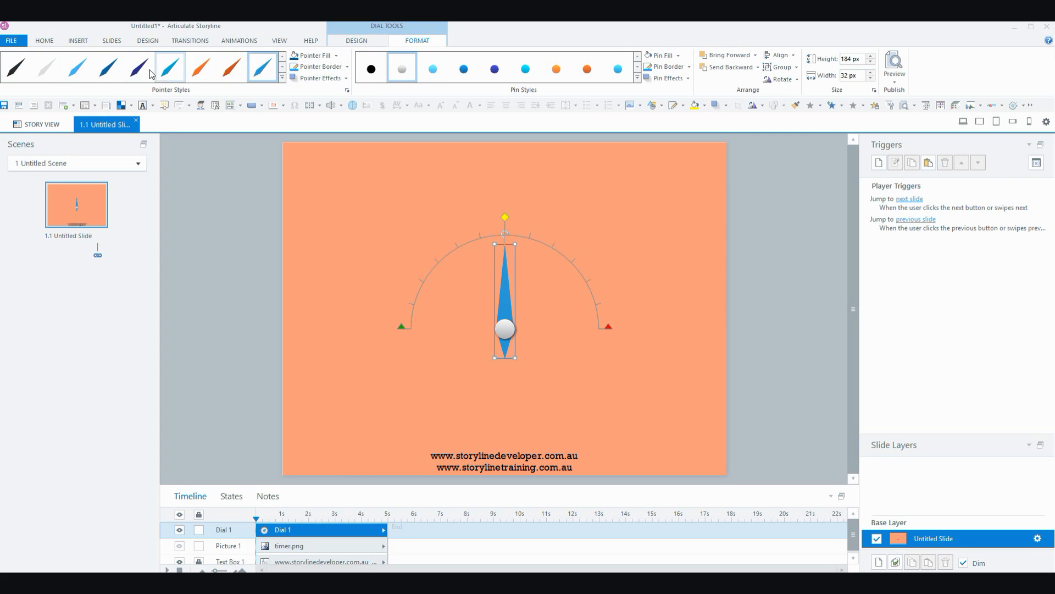
pyautogui.click(229, 77)
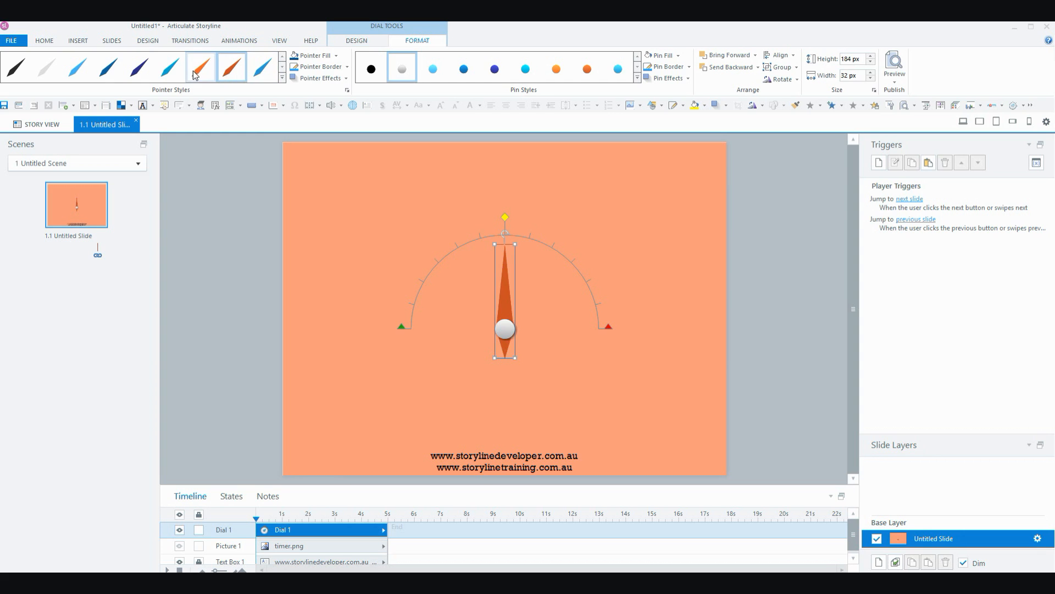
pyautogui.click(282, 78)
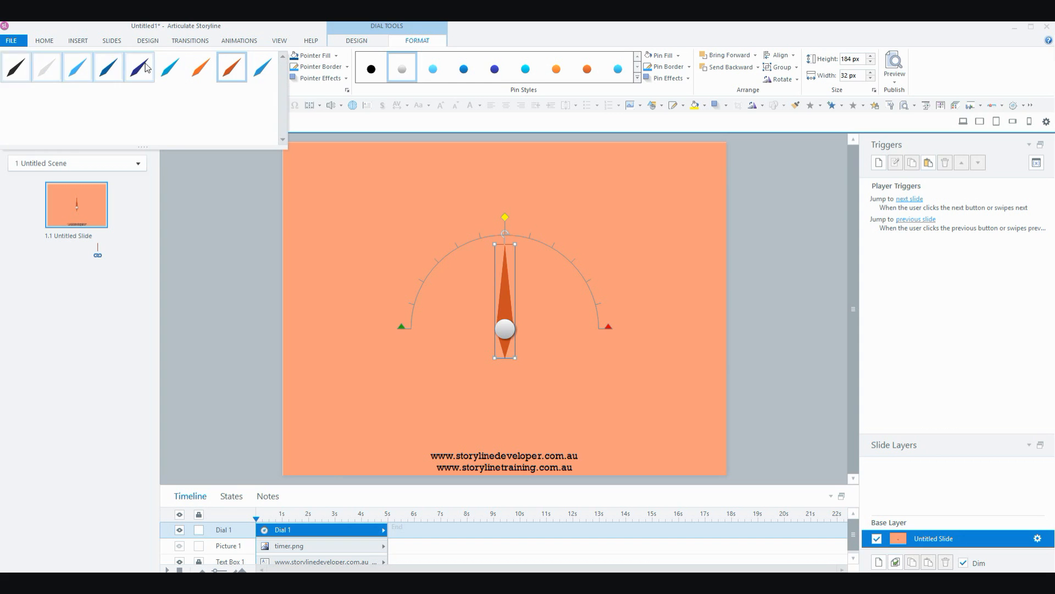
pyautogui.click(337, 59)
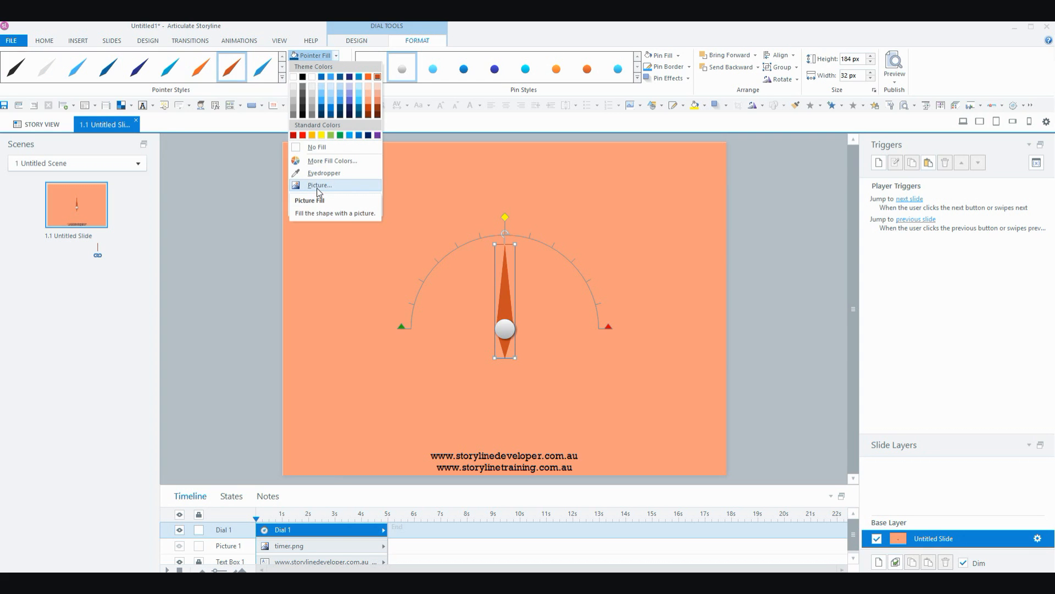
pyautogui.moveTo(335, 198)
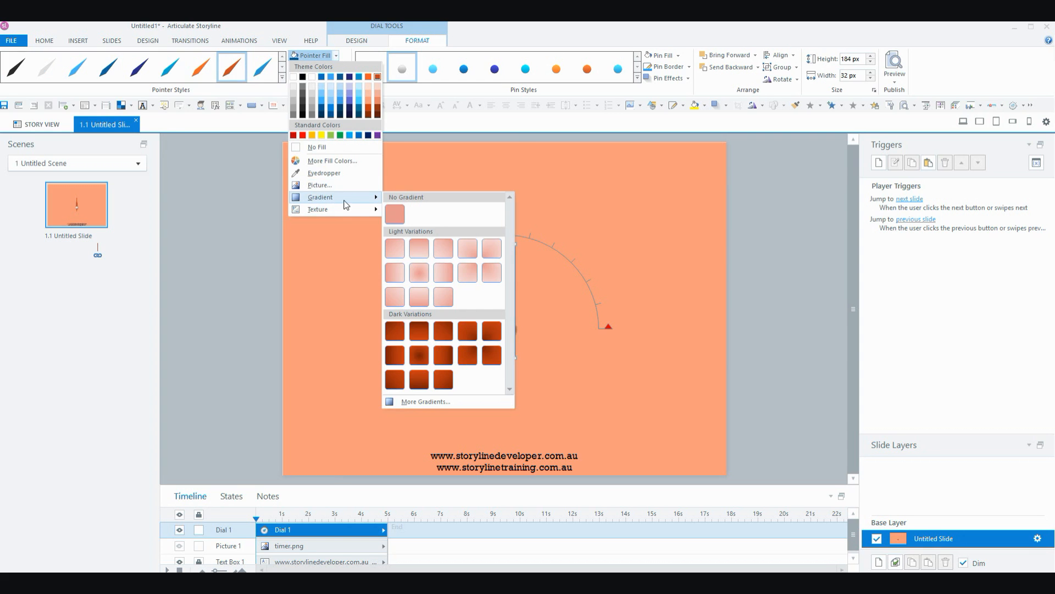
pyautogui.click(424, 352)
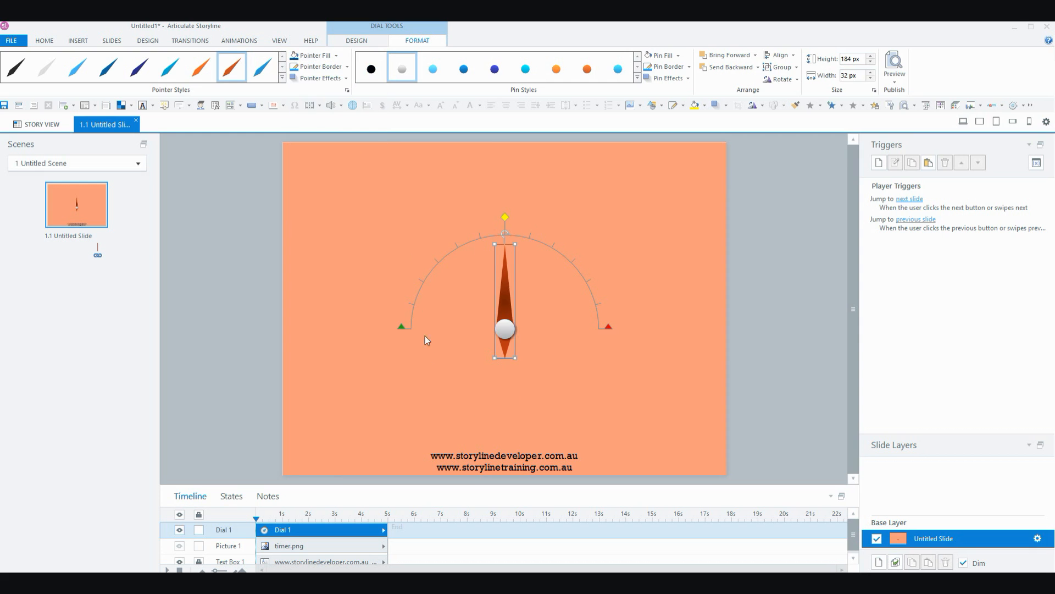
# Fill the dial pointer with the green grass texture.
pyautogui.click(347, 66)
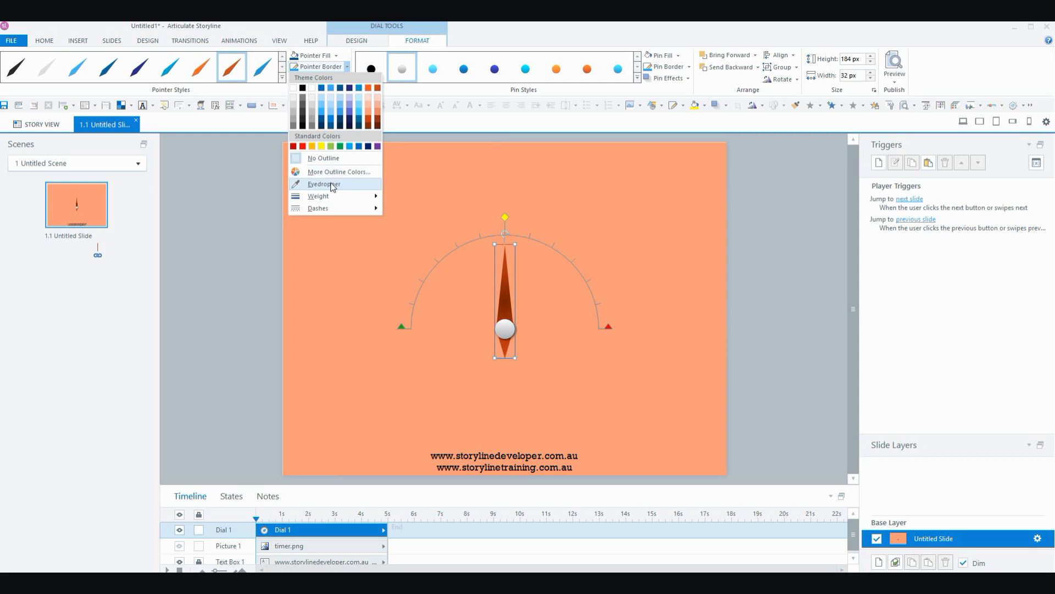
pyautogui.click(332, 56)
pyautogui.click(336, 56)
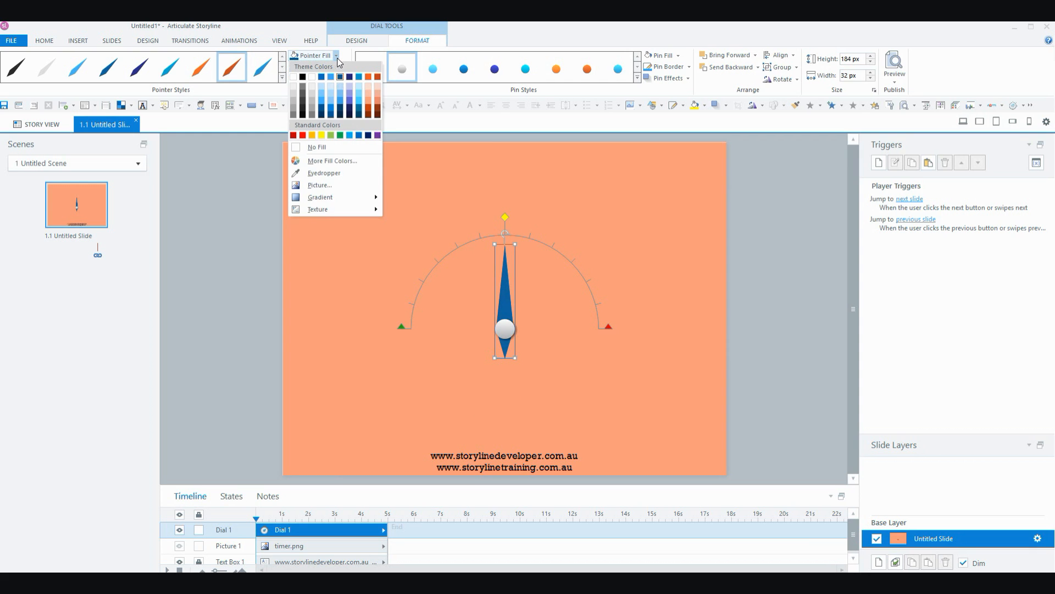
pyautogui.moveTo(324, 209)
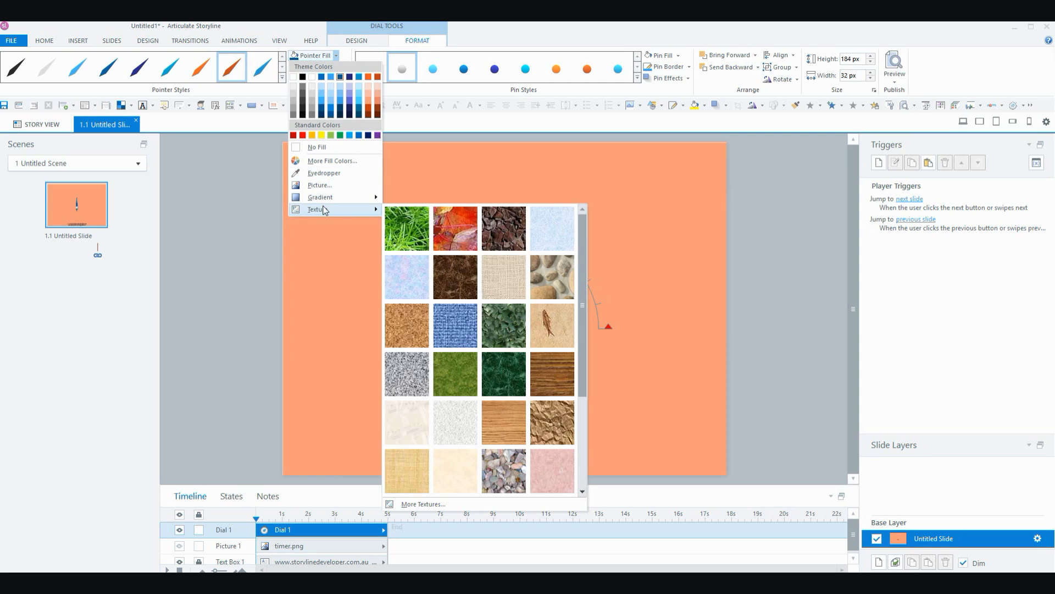
pyautogui.click(408, 233)
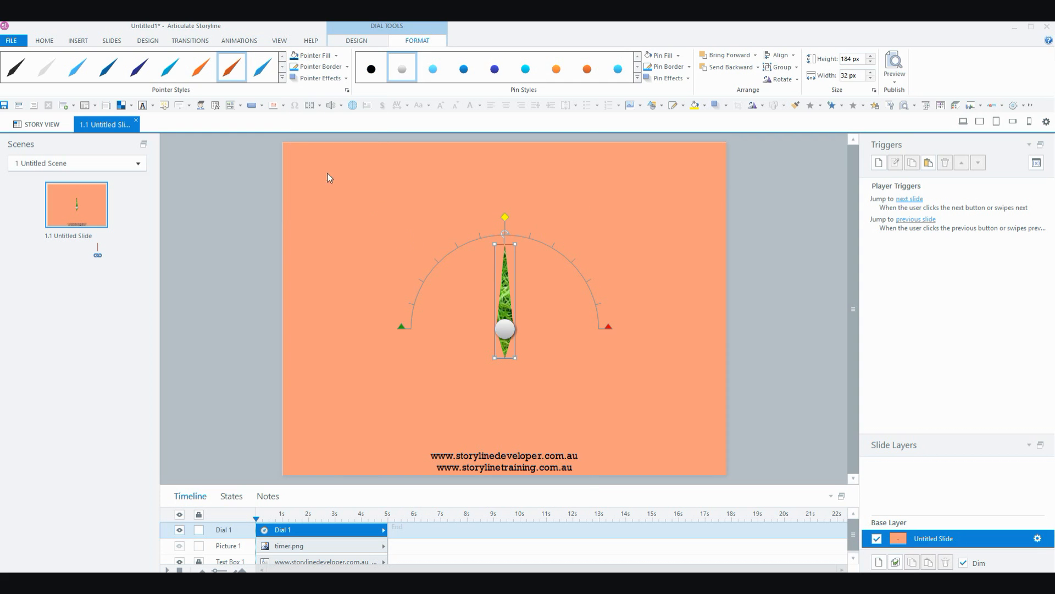
# Apply the bright orange pointer style to the dial and add a shadow effect to the pointer.
pyautogui.click(199, 67)
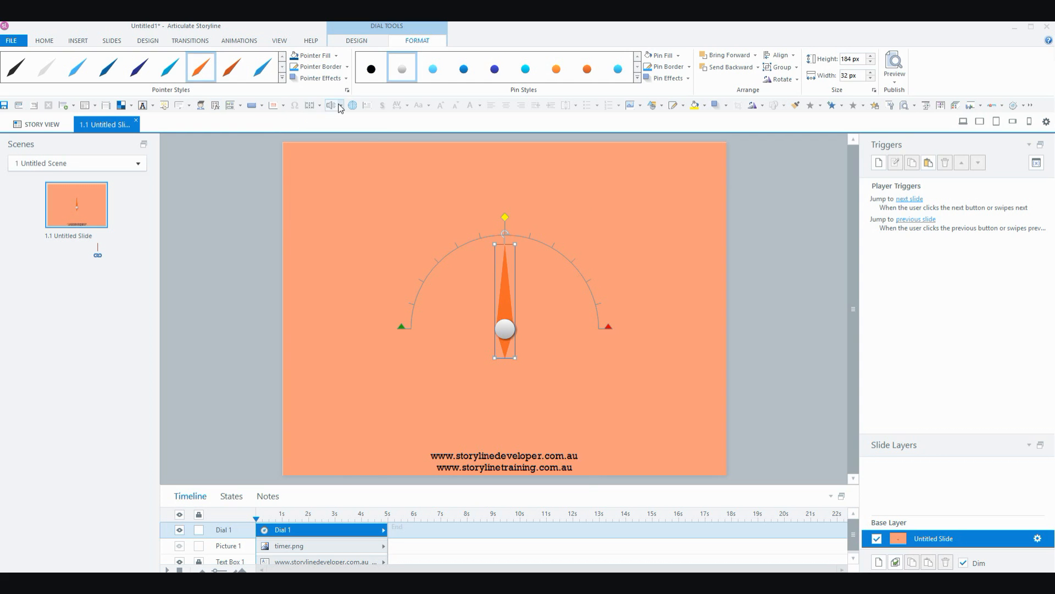
pyautogui.click(346, 79)
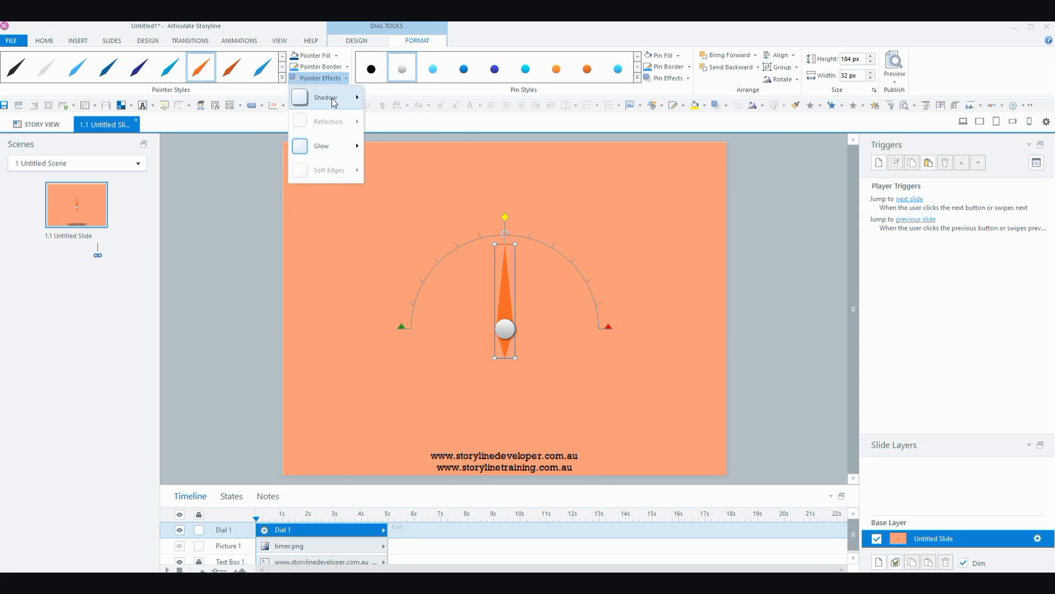
pyautogui.moveTo(330, 97)
pyautogui.click(378, 156)
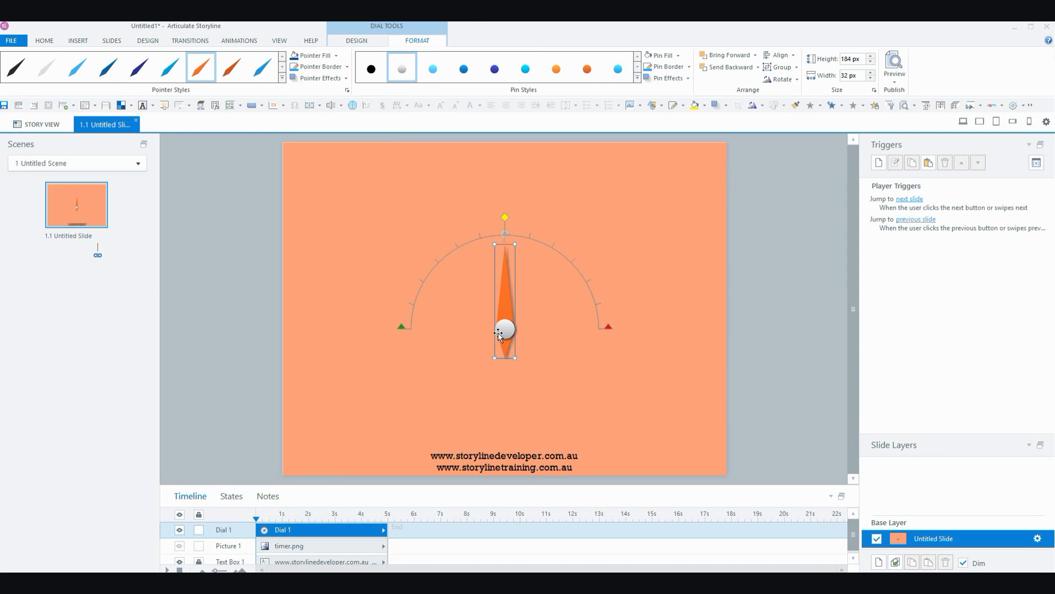
# Apply the medium blue pin style to the dial and set the pin border to the dark orange theme color.
pyautogui.click(496, 75)
pyautogui.click(467, 76)
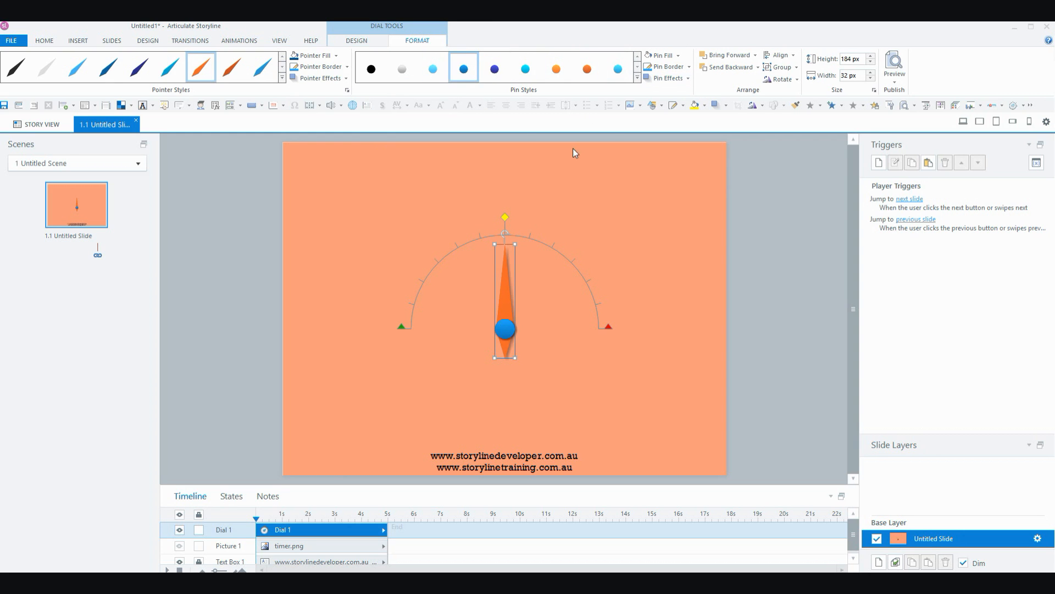
pyautogui.click(679, 56)
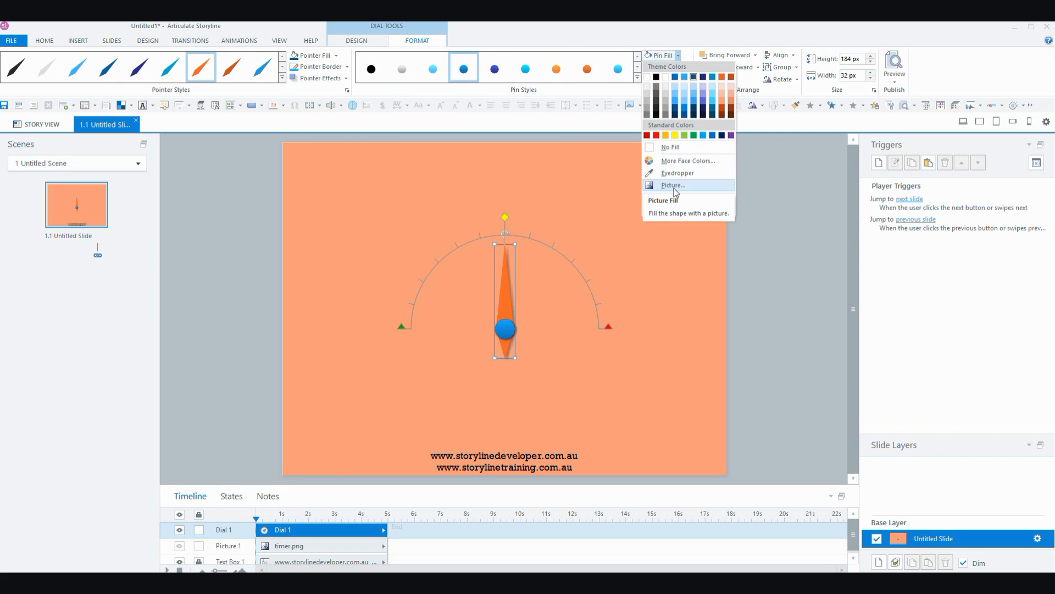
pyautogui.click(690, 56)
pyautogui.click(690, 67)
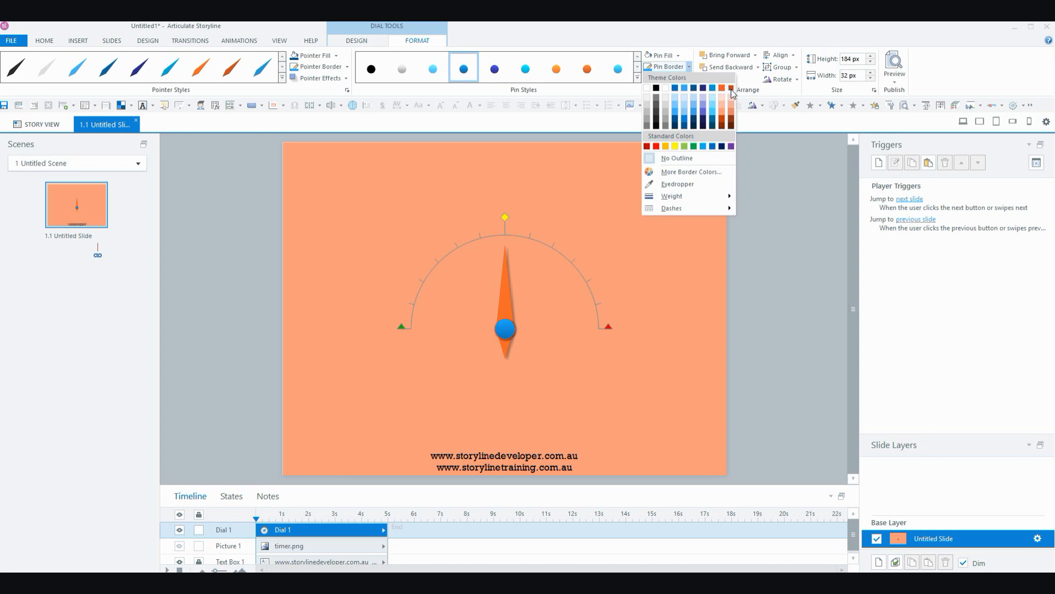
pyautogui.click(730, 89)
pyautogui.click(684, 80)
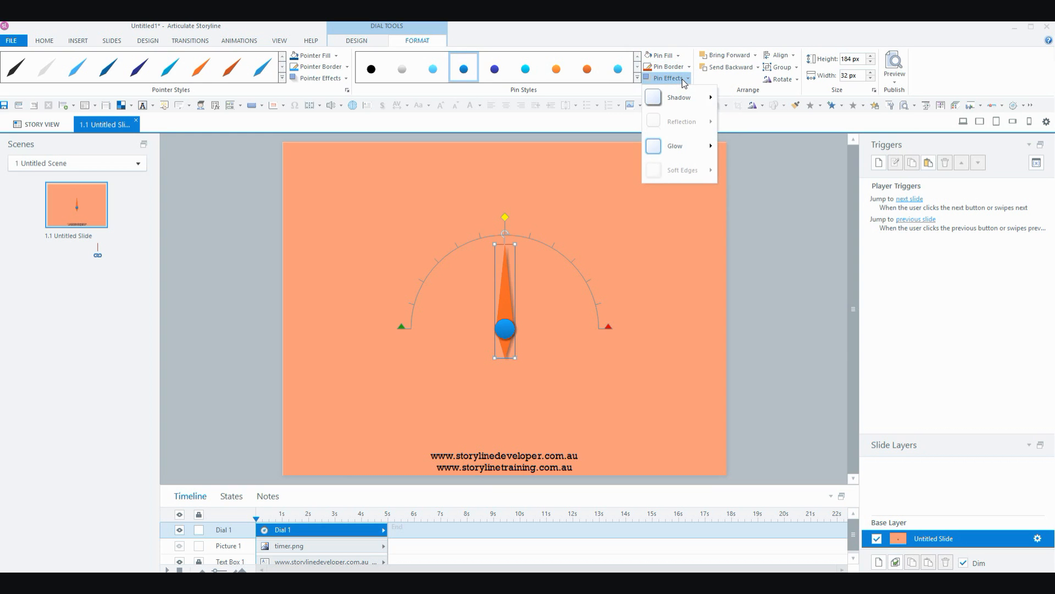
pyautogui.click(648, 30)
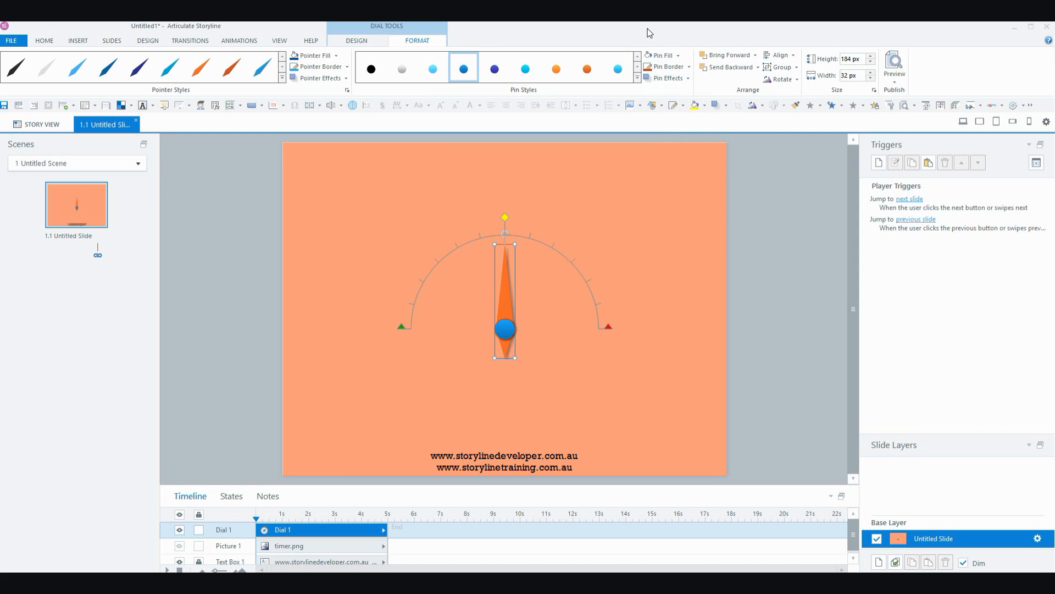
# Examine the Dial1 variable in the project's variable list and the options for when the dial updates it.
pyautogui.click(357, 41)
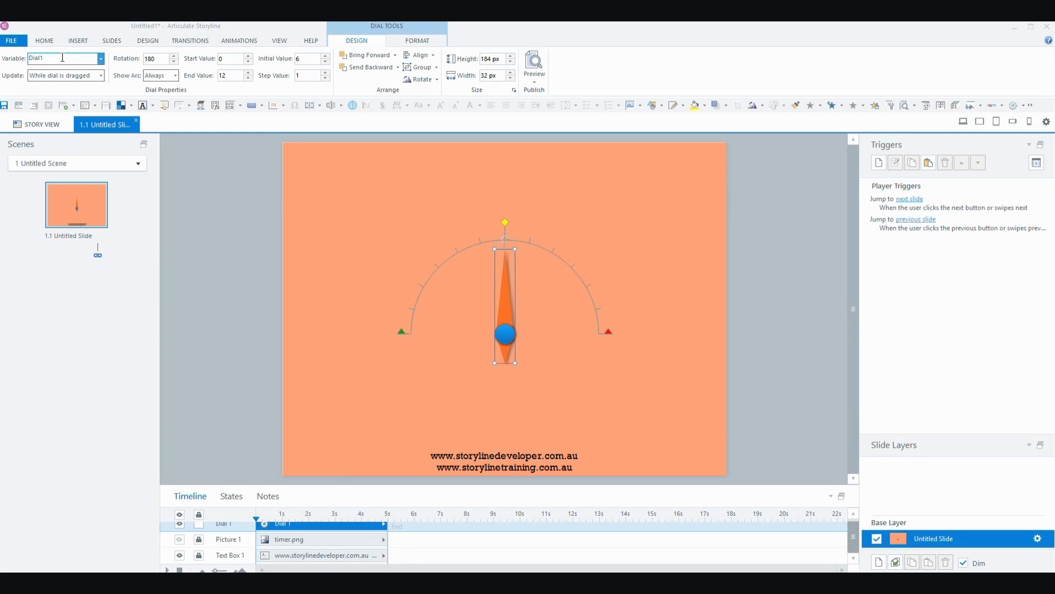
pyautogui.click(1036, 163)
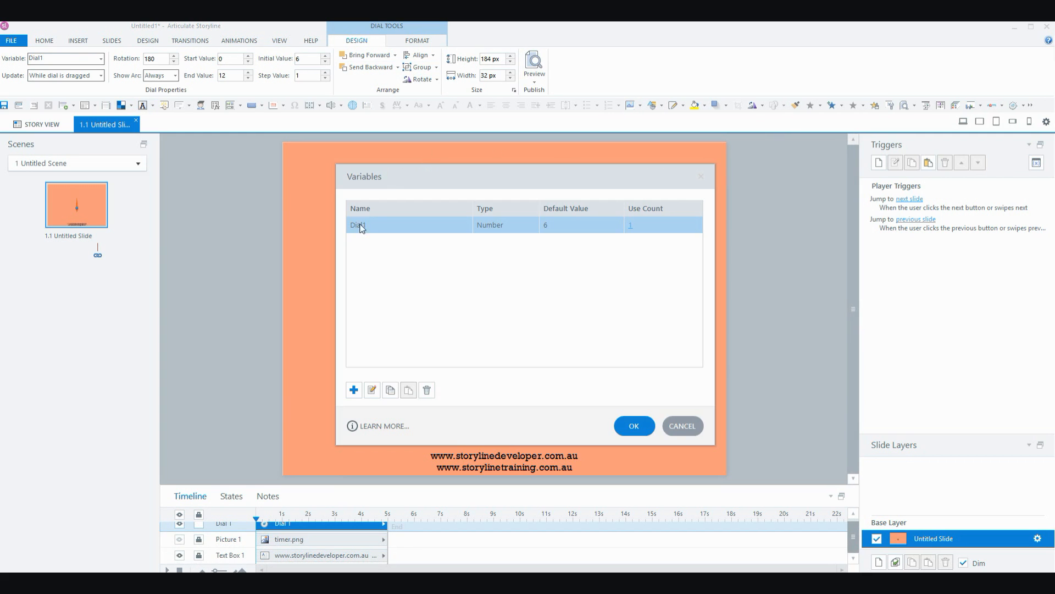
pyautogui.doubleClick(369, 229)
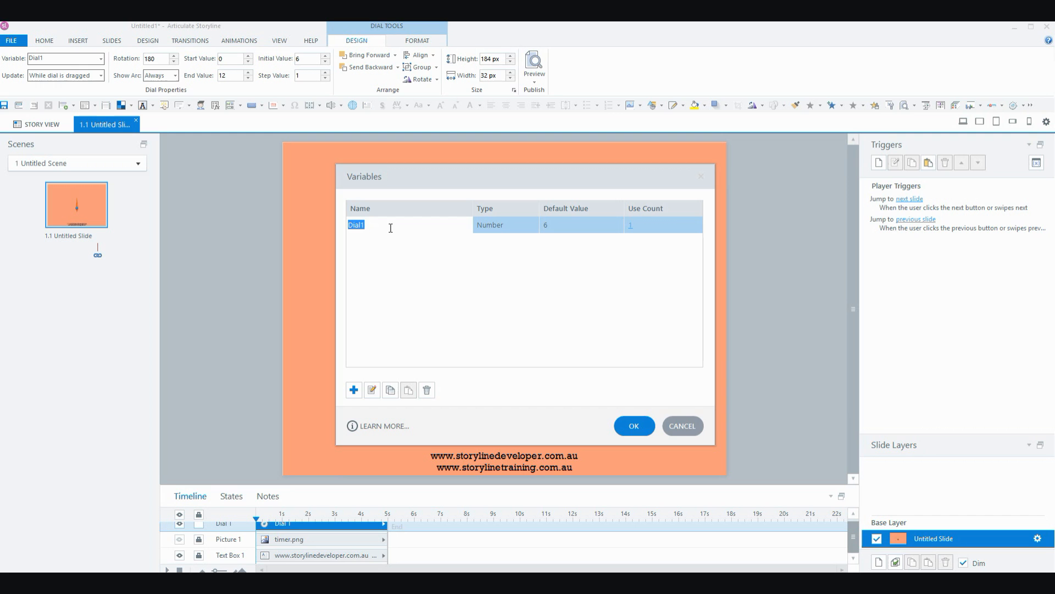
pyautogui.click(633, 426)
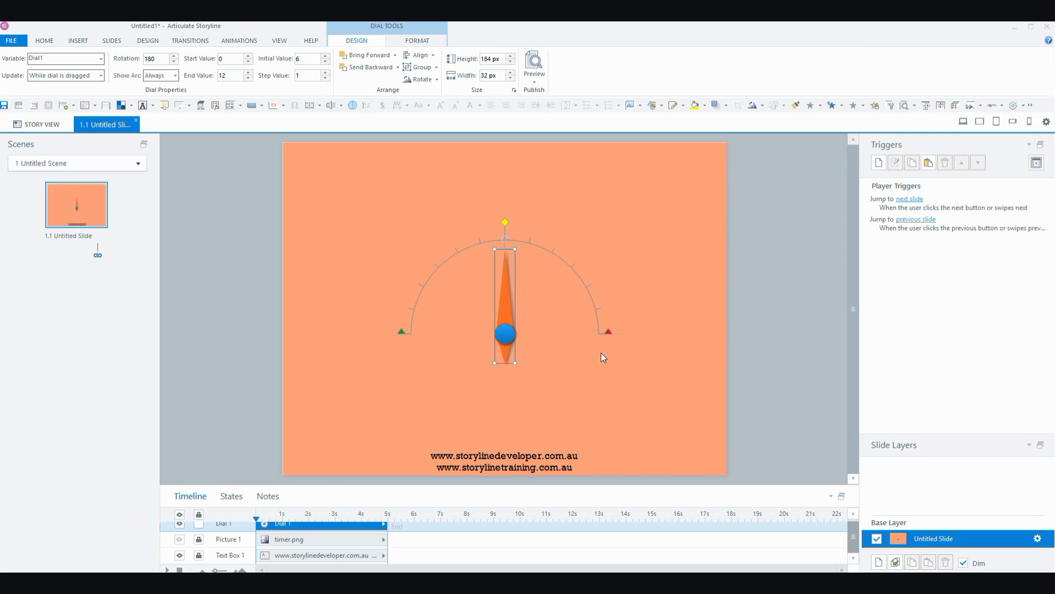
pyautogui.click(101, 76)
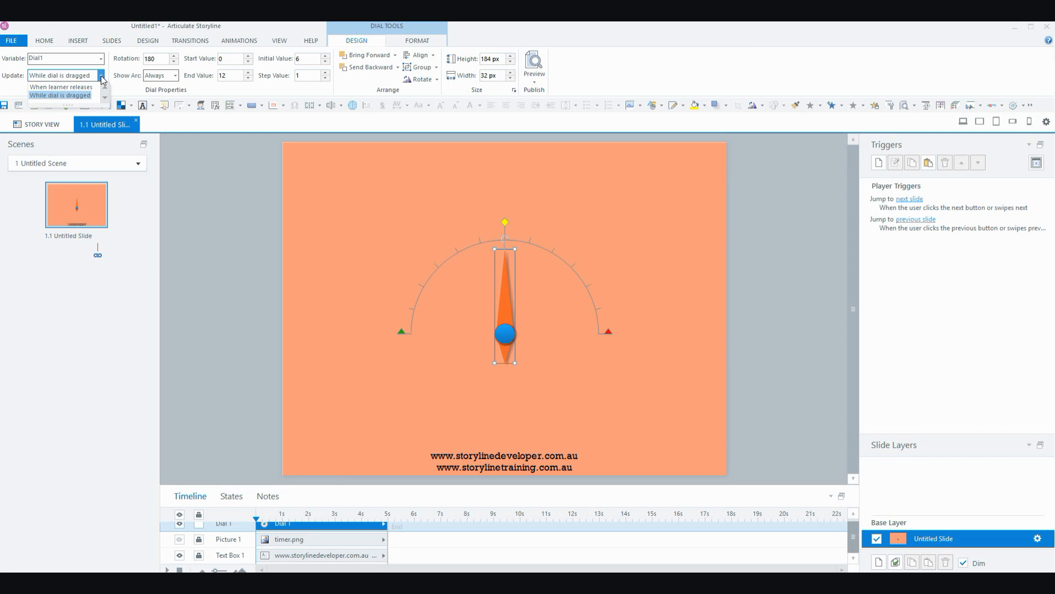
pyautogui.click(101, 76)
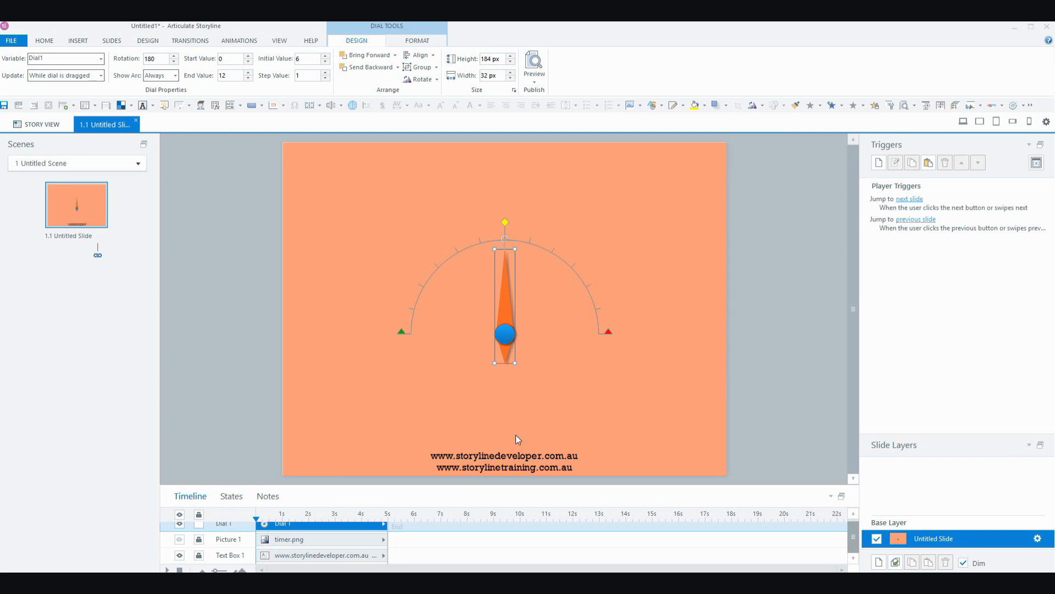
# Extend the dial's arc from a half circle to a full circle by setting its rotation to 360.
pyautogui.doubleClick(156, 58)
pyautogui.click(328, 278)
pyautogui.click(498, 336)
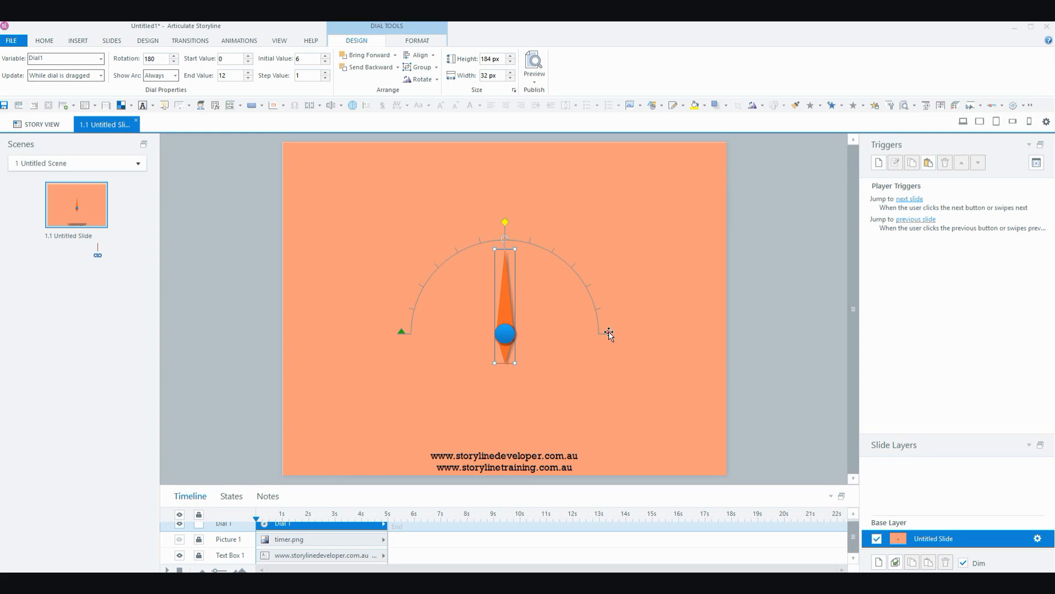
pyautogui.moveTo(609, 333)
pyautogui.mouseDown()
pyautogui.moveTo(589, 396)
pyautogui.moveTo(547, 423)
pyautogui.moveTo(454, 416)
pyautogui.moveTo(419, 391)
pyautogui.moveTo(396, 341)
pyautogui.moveTo(400, 332)
pyautogui.moveTo(415, 378)
pyautogui.moveTo(404, 336)
pyautogui.mouseUp()
pyautogui.click(173, 61)
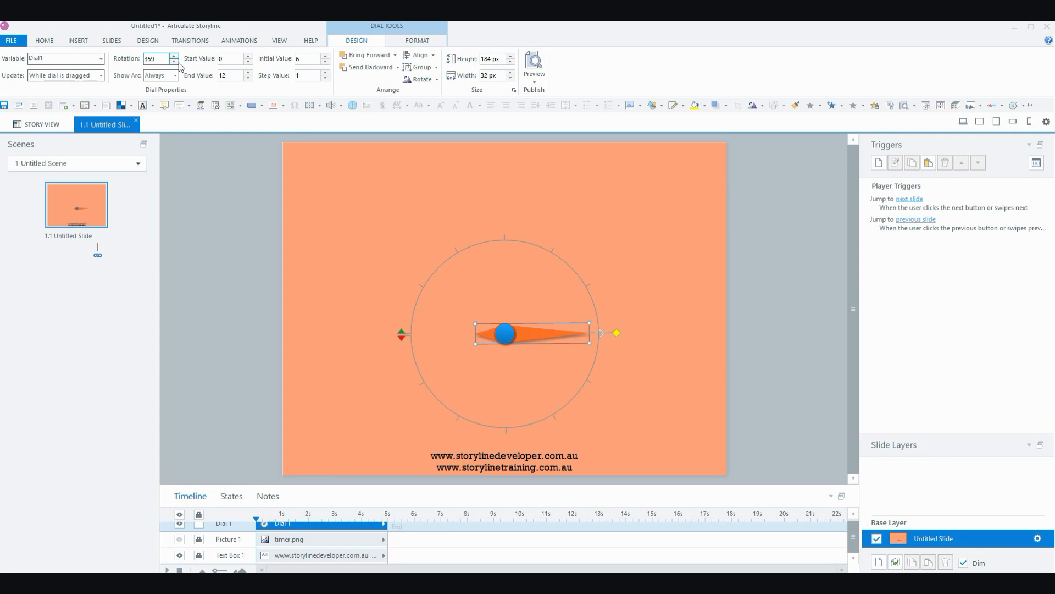
pyautogui.click(174, 56)
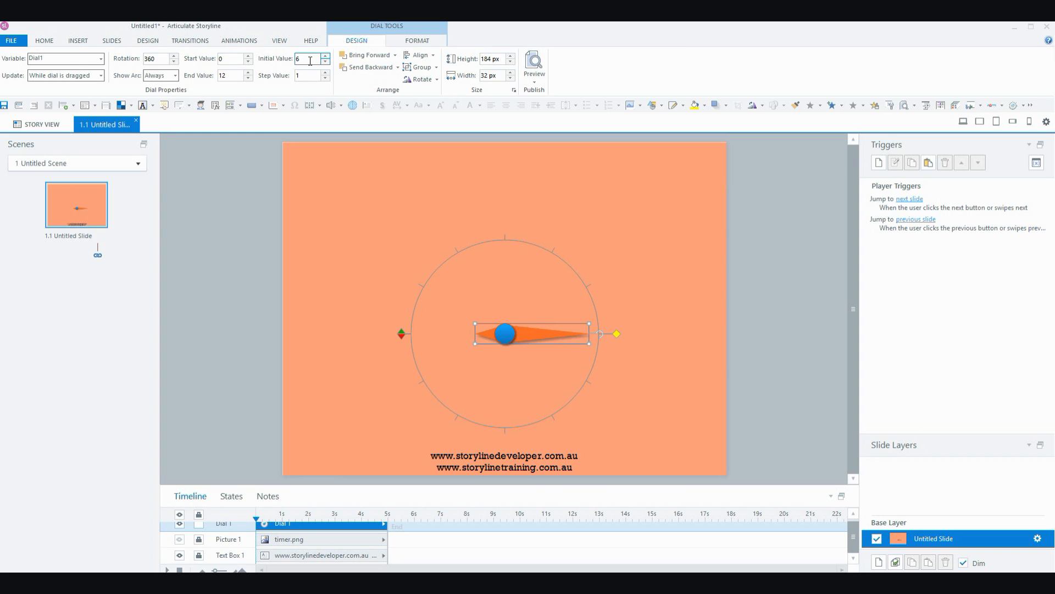
# Rotate the dial pointer to point straight up so its initial value is 3.
pyautogui.moveTo(233, 79); pyautogui.dragTo(219, 82)
pyautogui.click(229, 75)
pyautogui.moveTo(618, 335); pyautogui.dragTo(517, 232)
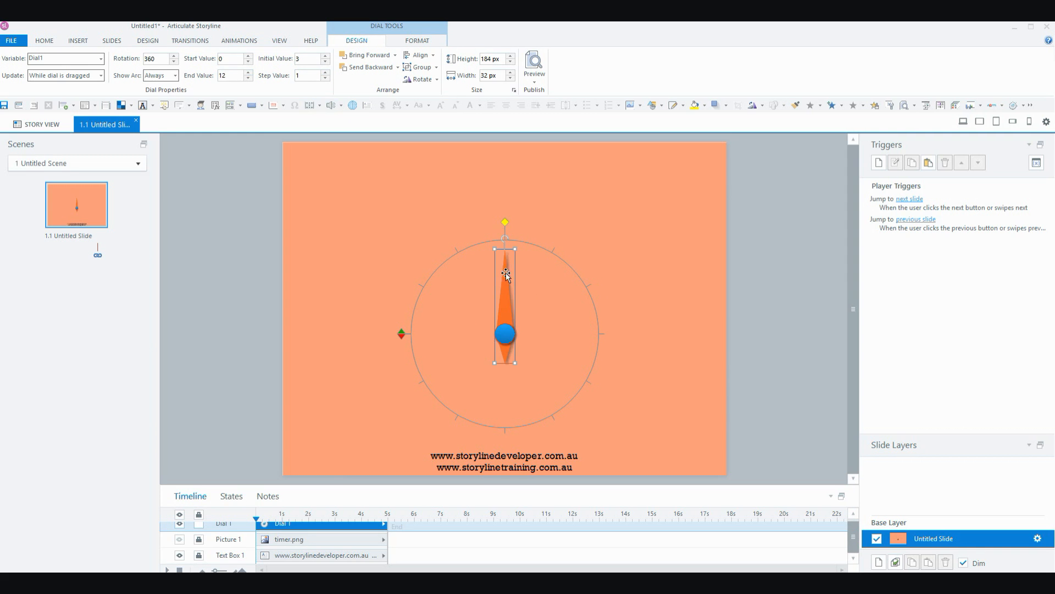
# Turn the dial pointer clockwise by one tick and return it to the upright position at initial value 3.
pyautogui.doubleClick(306, 59)
pyautogui.click(311, 60)
pyautogui.click(505, 224)
pyautogui.moveTo(532, 236)
pyautogui.mouseDown()
pyautogui.moveTo(551, 240)
pyautogui.moveTo(516, 234)
pyautogui.mouseUp()
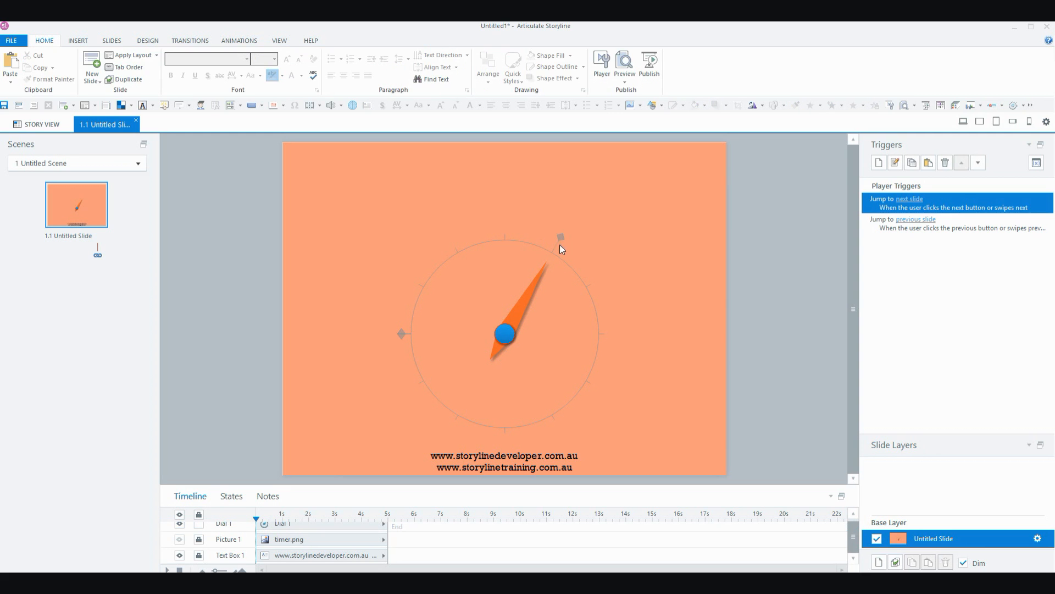
pyautogui.click(525, 309)
pyautogui.moveTo(561, 239); pyautogui.dragTo(517, 232)
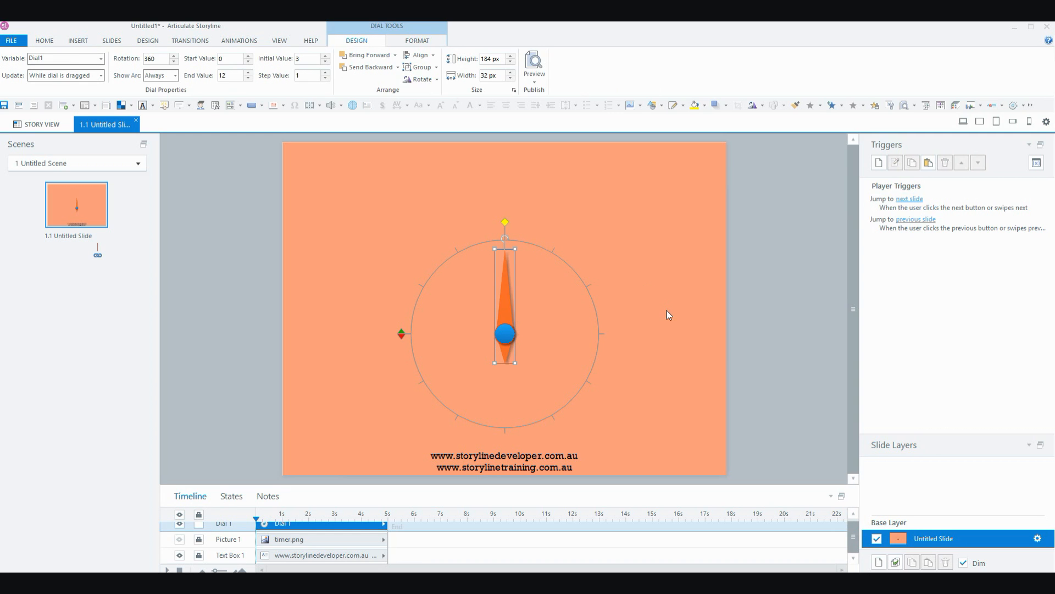